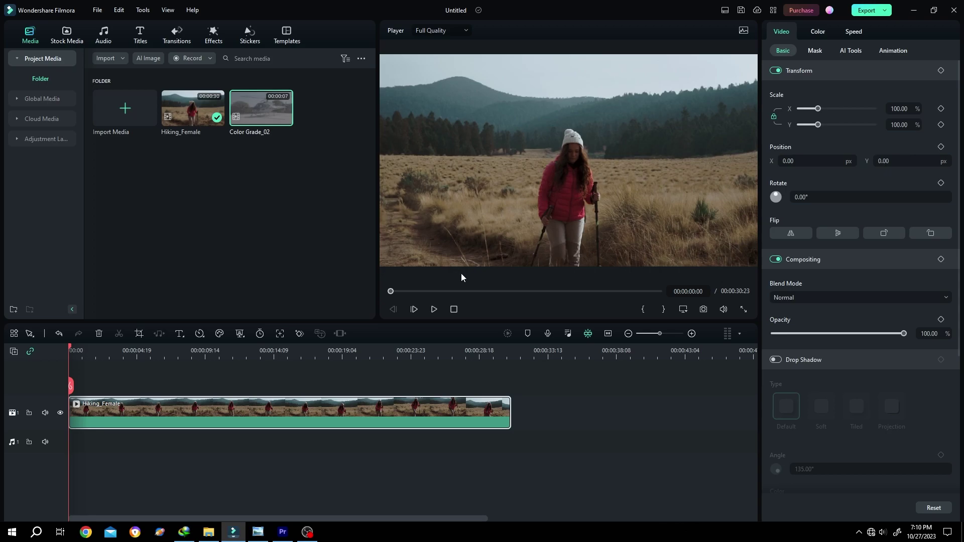
Step: Compare the hiking clip before/after in left/right split view, lowering vibrance all the way
{"action": "right_click", "coordinate": [553, 212]}
{"action": "mouse_move", "coordinate": [604, 335]}
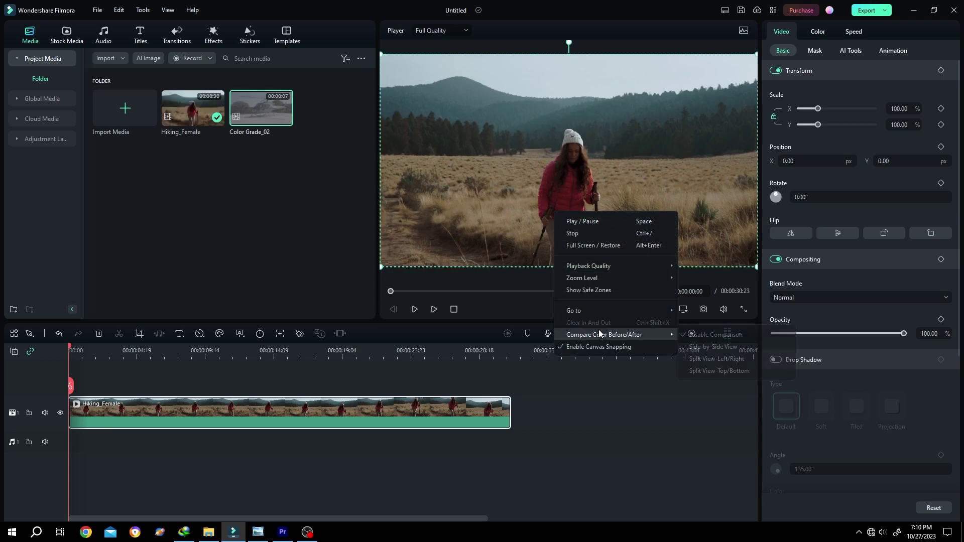
{"action": "left_click", "coordinate": [697, 348]}
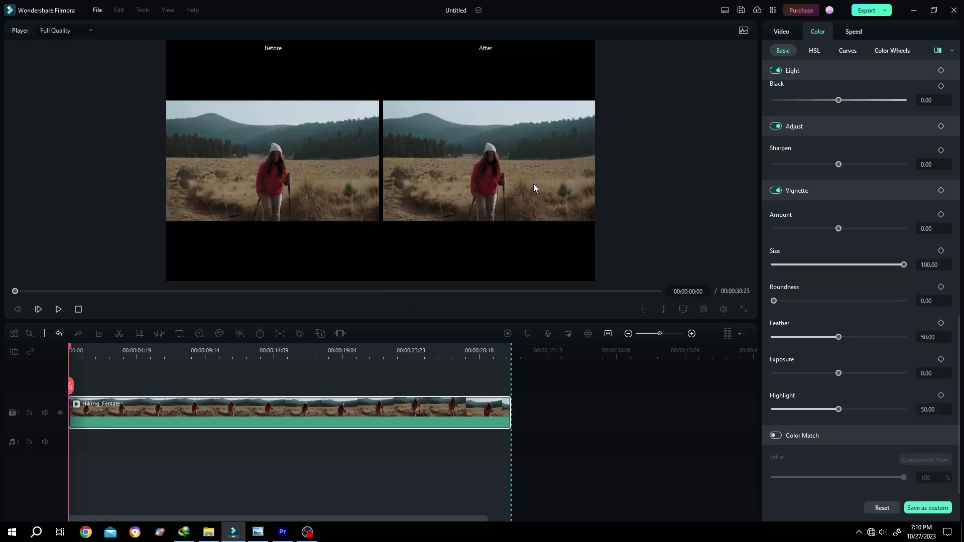
{"action": "right_click", "coordinate": [517, 173]}
{"action": "mouse_move", "coordinate": [567, 296]}
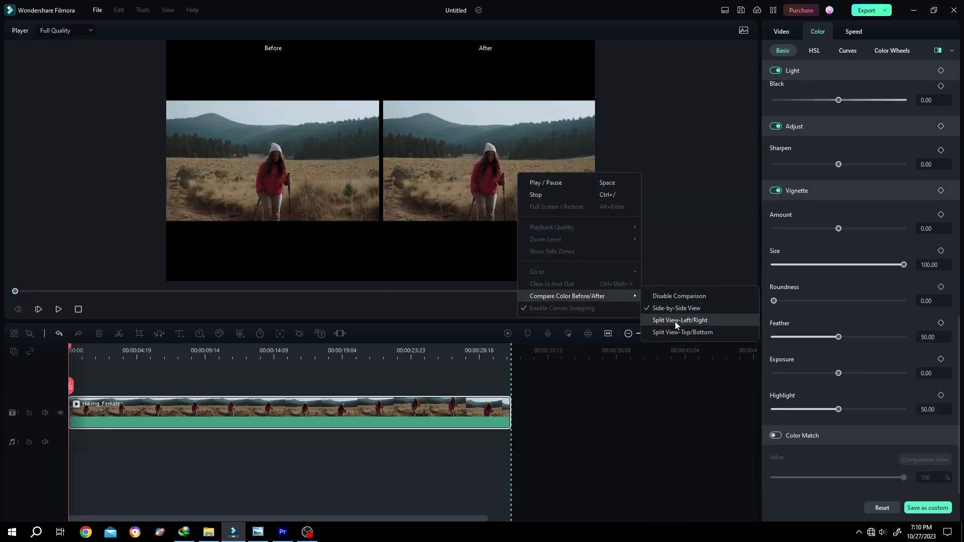
{"action": "left_click", "coordinate": [675, 322]}
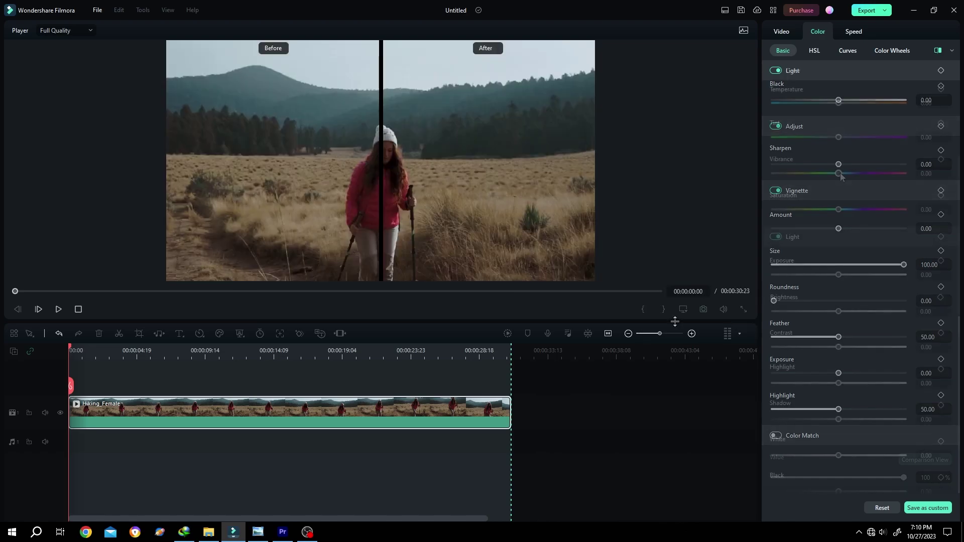
{"action": "scroll", "coordinate": [844, 226], "scroll_direction": "up", "scroll_amount": 5}
{"action": "left_click_drag", "start_coordinate": [838, 173], "coordinate": [768, 172]}
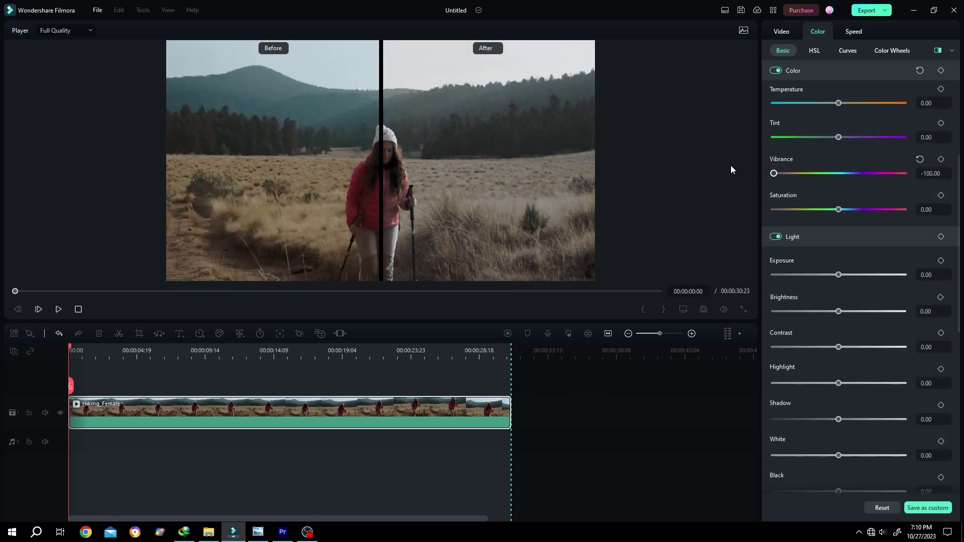
{"action": "scroll", "coordinate": [907, 71], "scroll_direction": "down", "scroll_amount": 5}
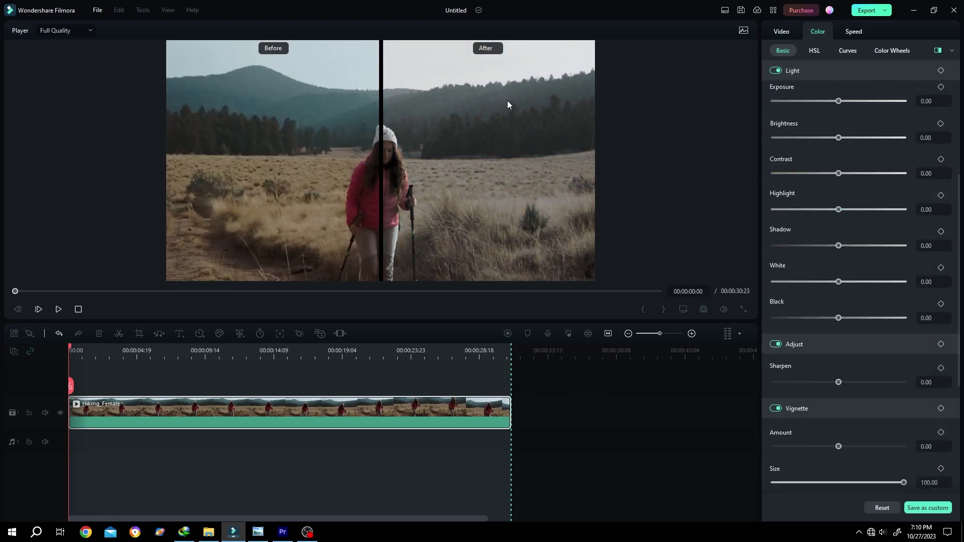
Step: Turn off the color comparison and place Color Grade_02 after the hiking clip
{"action": "right_click", "coordinate": [507, 135]}
{"action": "mouse_move", "coordinate": [555, 259]}
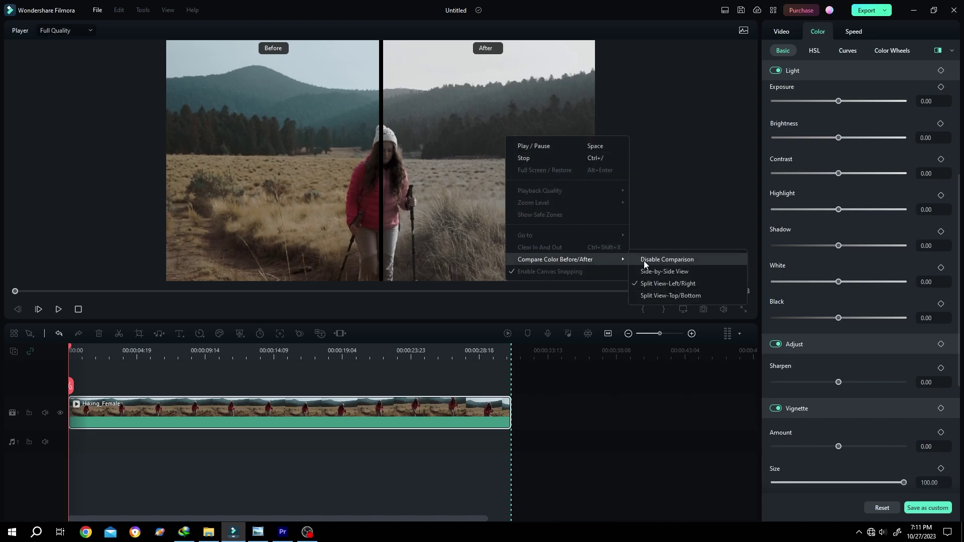
{"action": "left_click", "coordinate": [644, 260]}
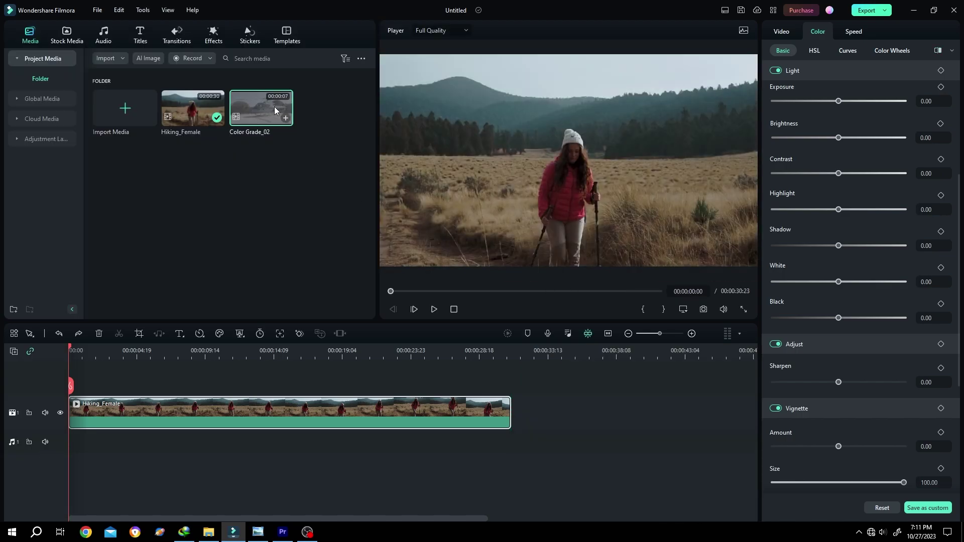
{"action": "mouse_move", "coordinate": [278, 108]}
{"action": "left_mouse_down"}
{"action": "mouse_move", "coordinate": [519, 386]}
{"action": "mouse_move", "coordinate": [527, 410]}
{"action": "left_mouse_up"}
{"action": "right_click", "coordinate": [455, 415]}
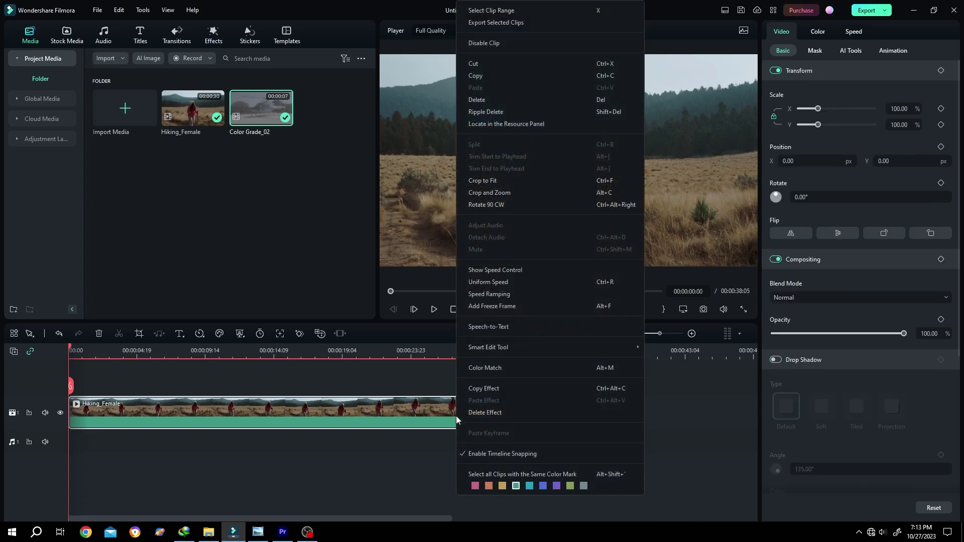
Step: Match the hiking clip's colors to a helicopter frame from Color Grade_02
{"action": "left_click", "coordinate": [485, 368]}
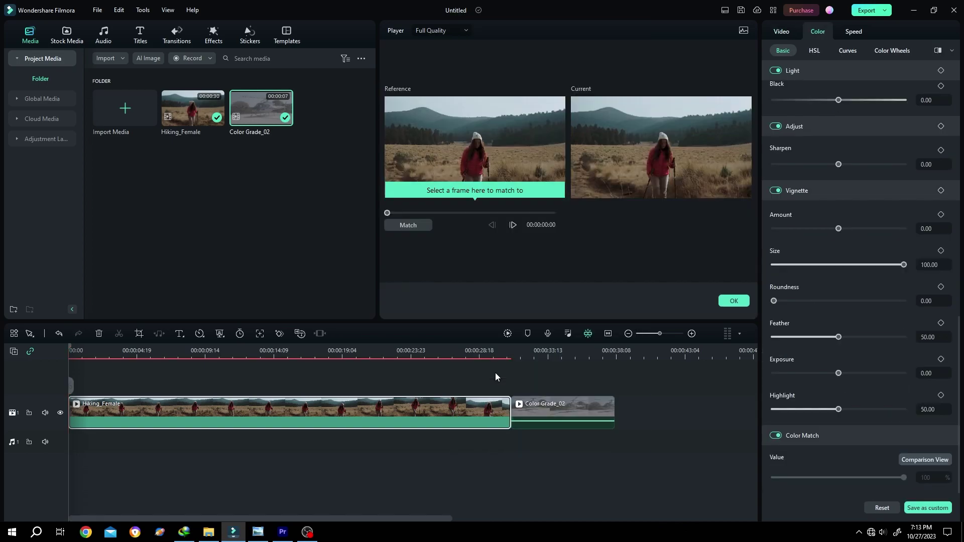
{"action": "left_click_drag", "start_coordinate": [388, 214], "coordinate": [547, 216]}
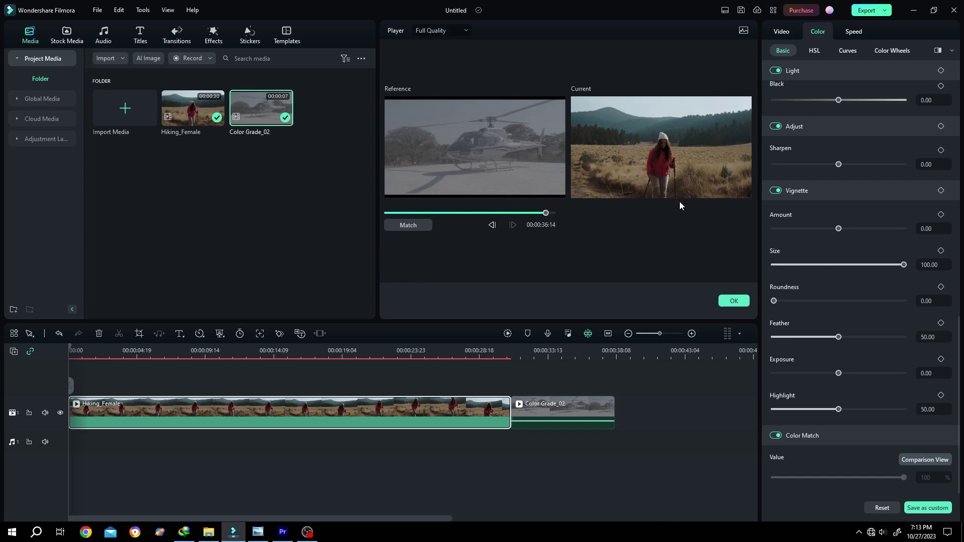
{"action": "scroll", "coordinate": [903, 156], "scroll_direction": "up", "scroll_amount": 3}
{"action": "scroll", "coordinate": [903, 156], "scroll_direction": "up", "scroll_amount": 3}
{"action": "scroll", "coordinate": [902, 155], "scroll_direction": "up", "scroll_amount": 3}
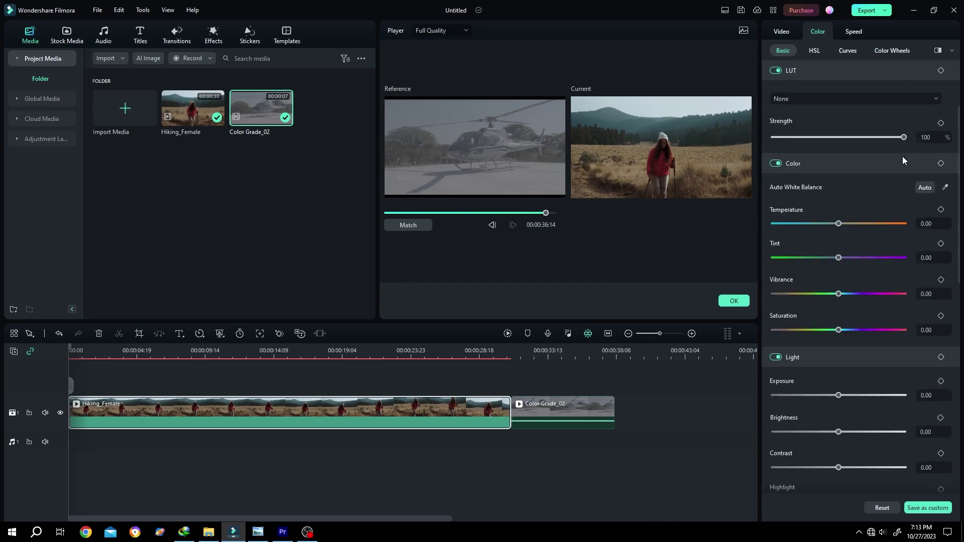
{"action": "scroll", "coordinate": [902, 156], "scroll_direction": "up", "scroll_amount": 2}
{"action": "left_click", "coordinate": [734, 302]}
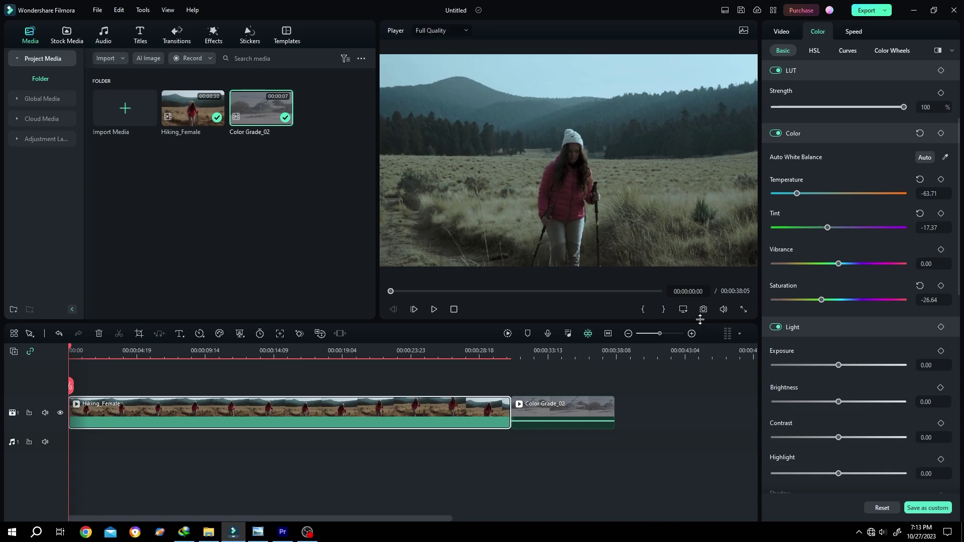
Step: Delete the Color Grade_02 clip from the timeline
{"action": "left_click", "coordinate": [570, 409]}
{"action": "key", "text": "Delete"}
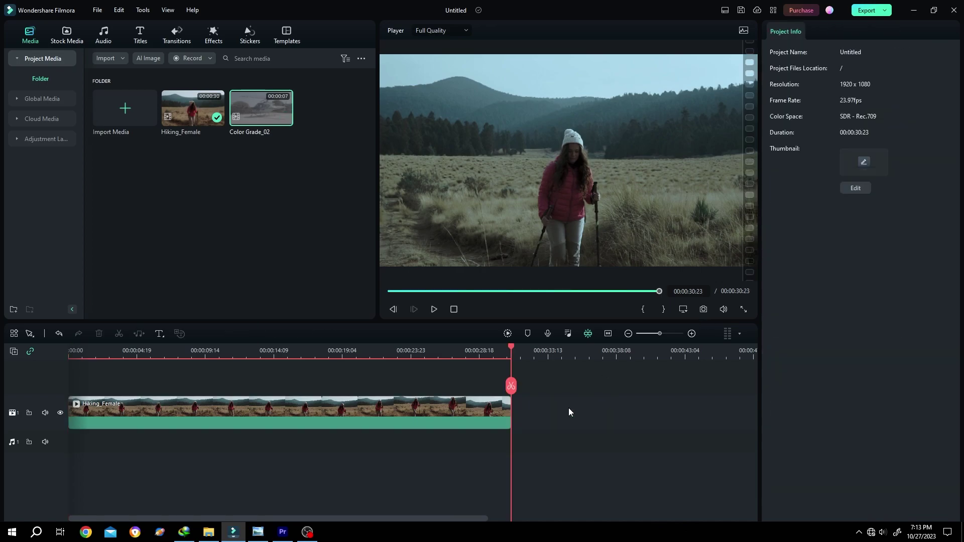